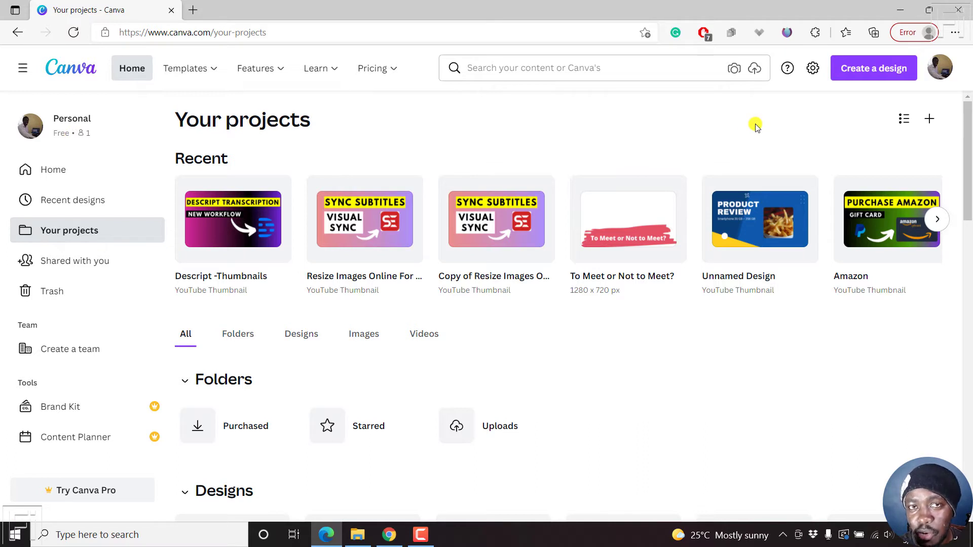
Step: Start importing a file from the computer via Create a design, then cancel the Open dialog
{"action": "left_click", "coordinate": [864, 77]}
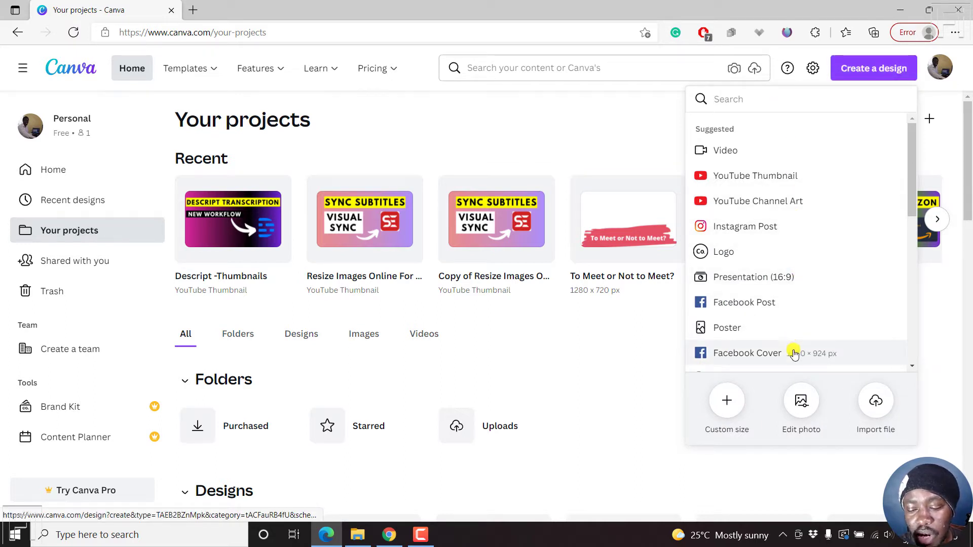
{"action": "left_click", "coordinate": [876, 411]}
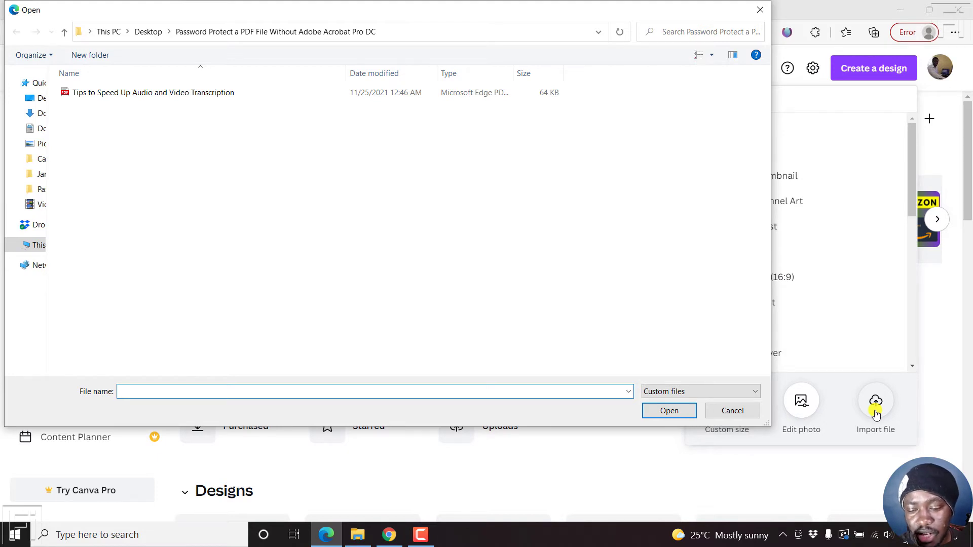
{"action": "left_click", "coordinate": [742, 414]}
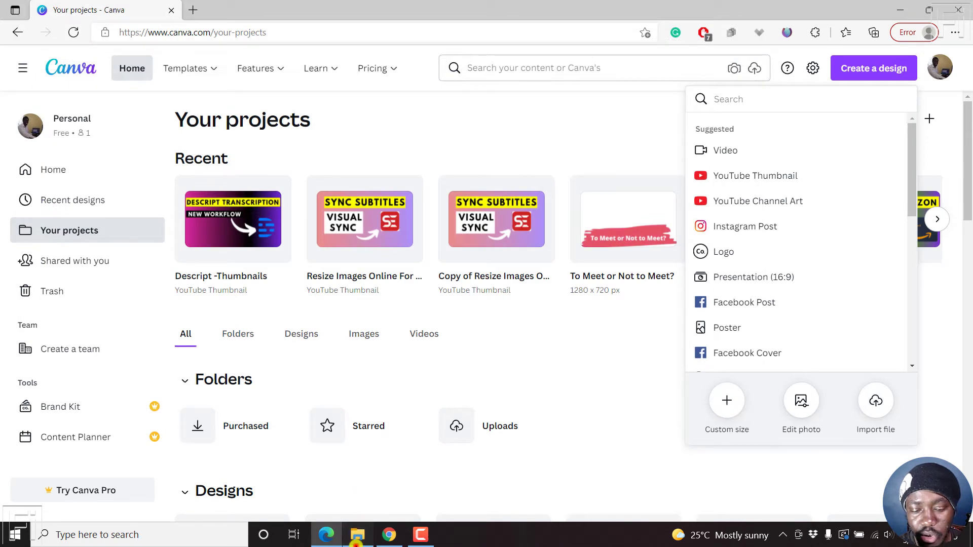
{"action": "left_click", "coordinate": [357, 534]}
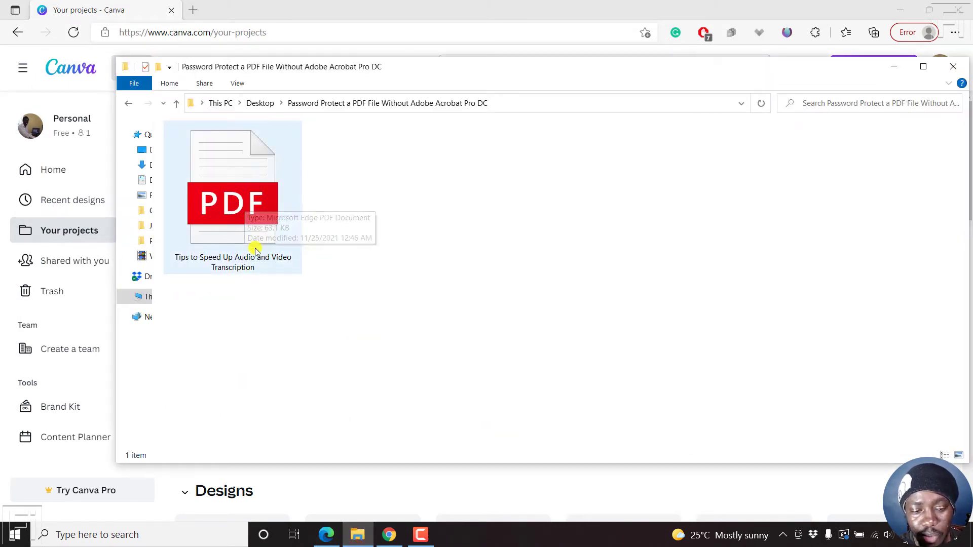
{"action": "double_click", "coordinate": [235, 207]}
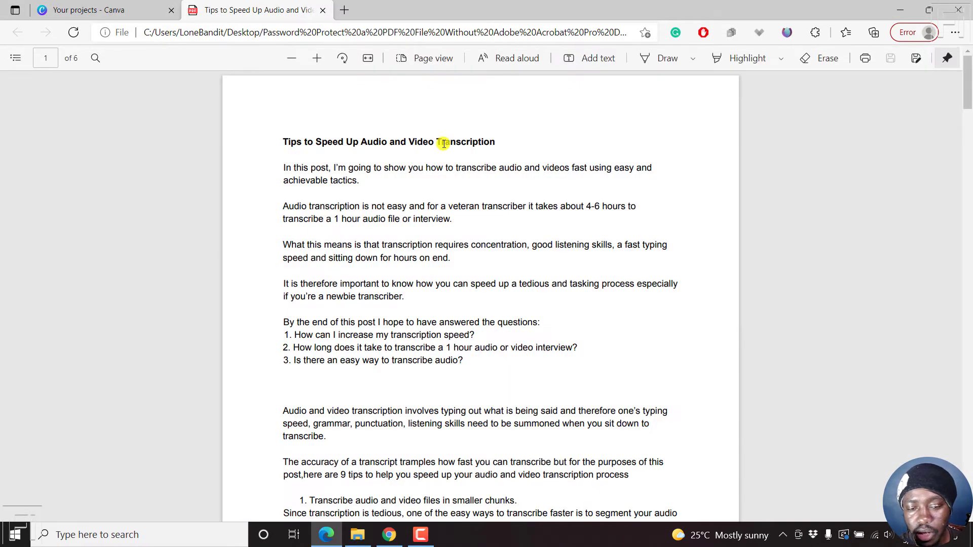
{"action": "mouse_move", "coordinate": [287, 142]}
{"action": "left_mouse_down"}
{"action": "mouse_move", "coordinate": [405, 180]}
{"action": "mouse_move", "coordinate": [415, 219]}
{"action": "left_mouse_up"}
{"action": "left_click", "coordinate": [416, 219]}
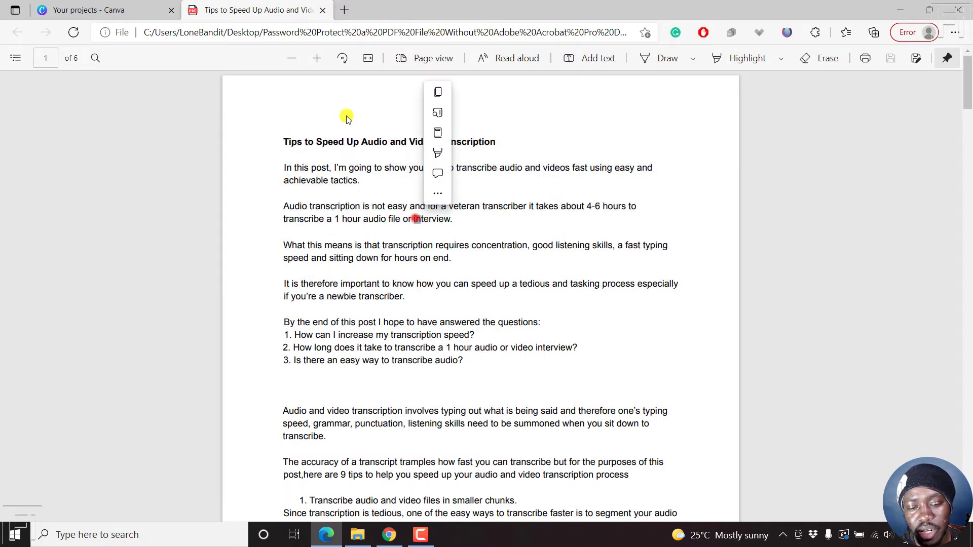
{"action": "double_click", "coordinate": [348, 143]}
{"action": "double_click", "coordinate": [344, 179]}
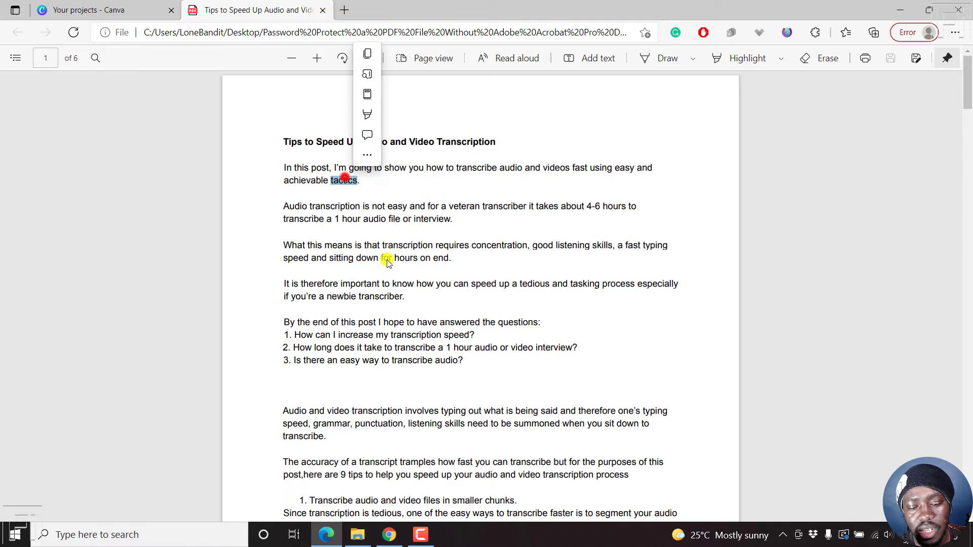
{"action": "double_click", "coordinate": [388, 260]}
{"action": "left_click", "coordinate": [524, 281]}
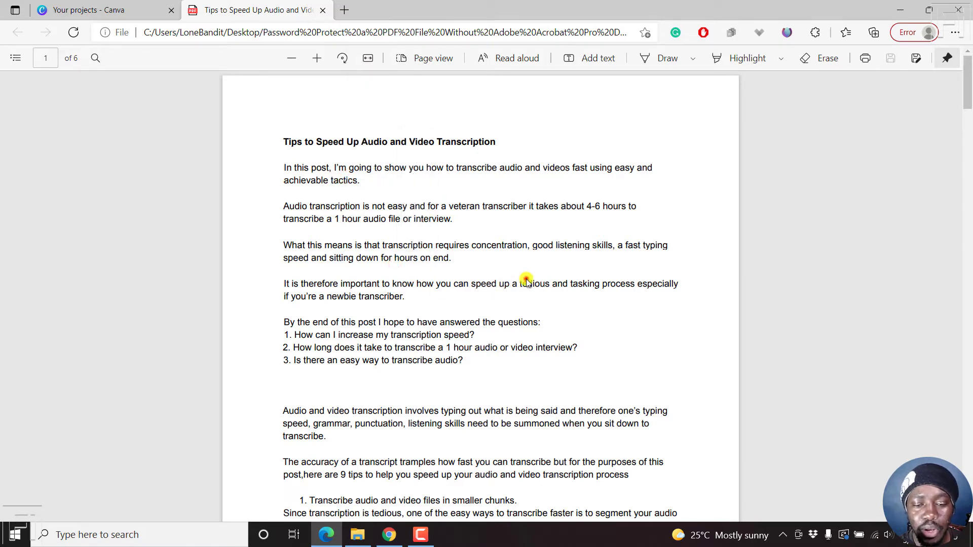
{"action": "left_click", "coordinate": [319, 10]}
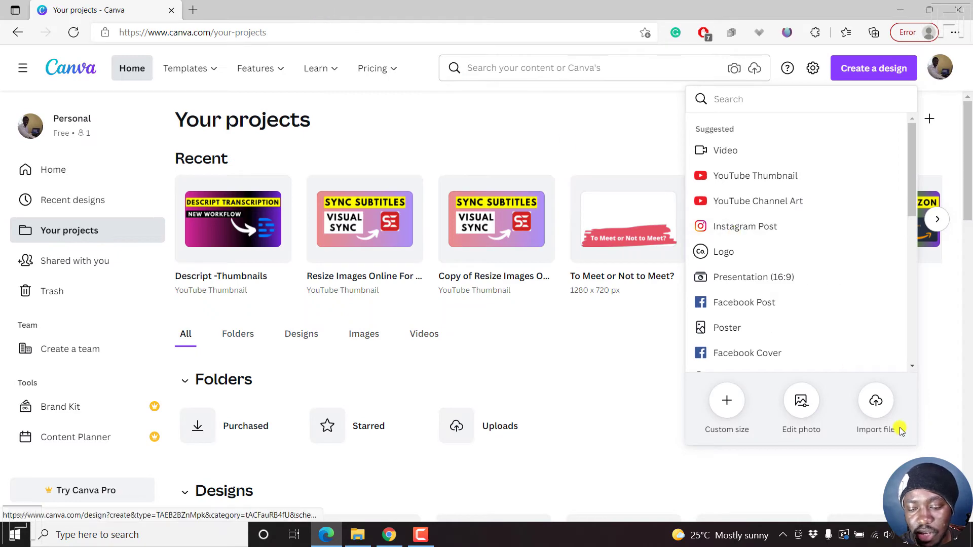
Step: Import the 'Tips to Speed Up Audio and Video Transcription' PDF from the Desktop folder
{"action": "left_click", "coordinate": [876, 402]}
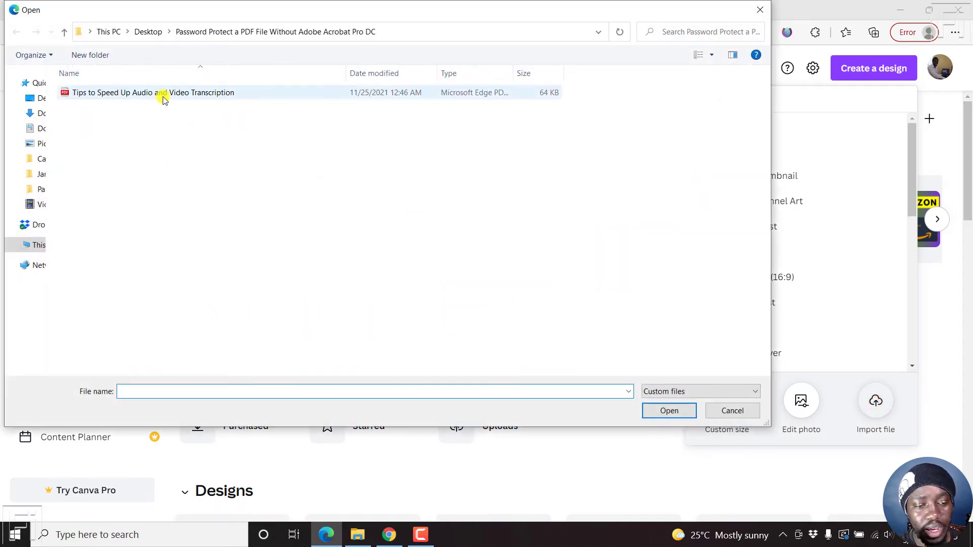
{"action": "left_click", "coordinate": [163, 98]}
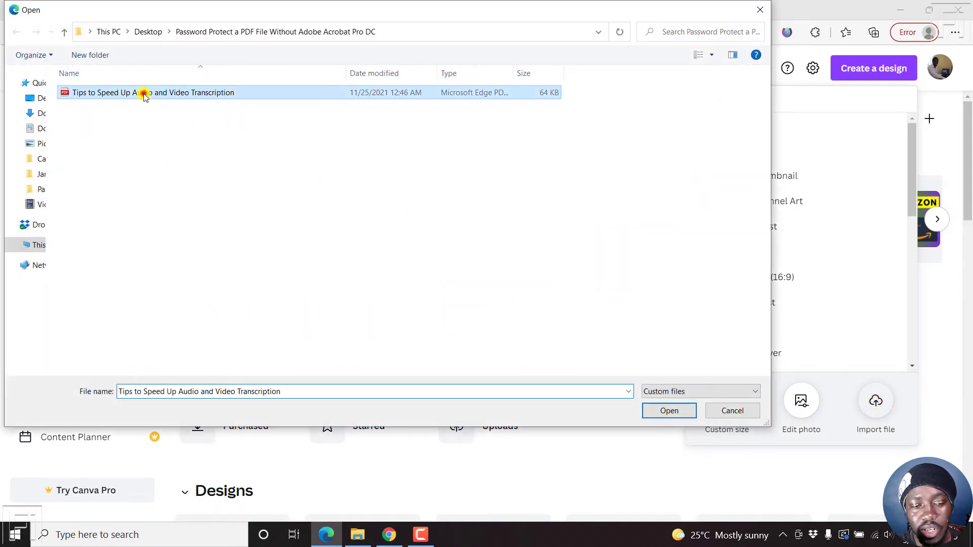
{"action": "left_click", "coordinate": [668, 410]}
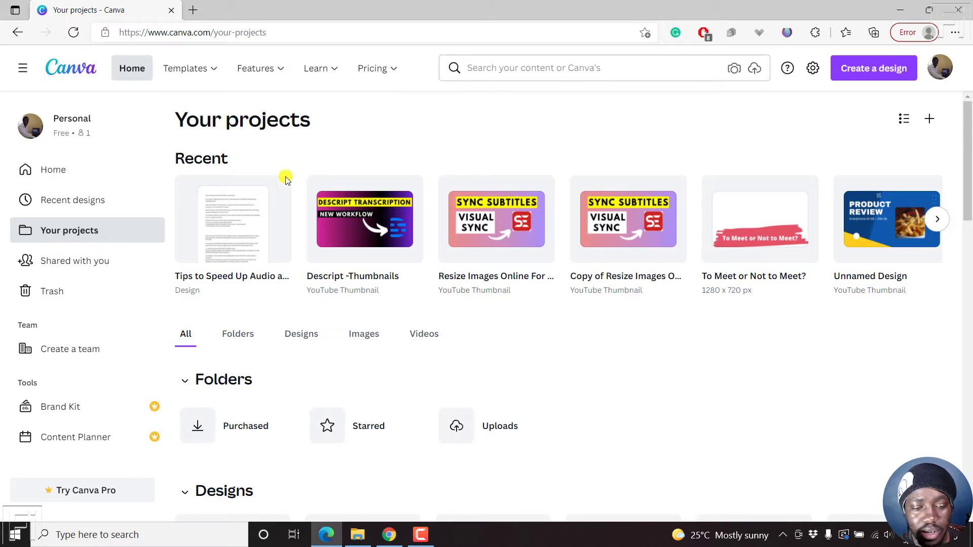
Step: Open the imported PDF design in the editor and dismiss the File Import Feedback panel
{"action": "left_click", "coordinate": [223, 231]}
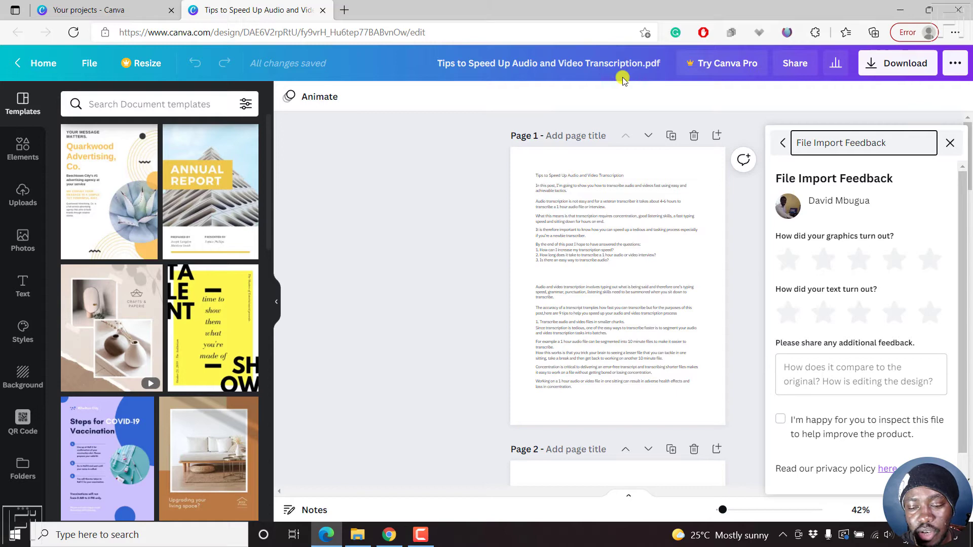
{"action": "left_click", "coordinate": [950, 142]}
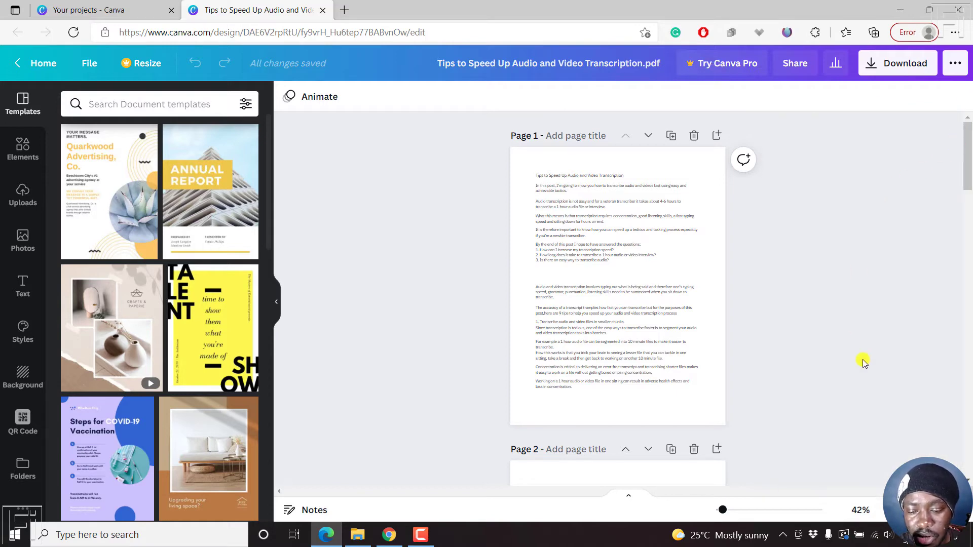
Step: Zoom the page view to about 90% so the title and paragraphs are readable
{"action": "left_click", "coordinate": [860, 510]}
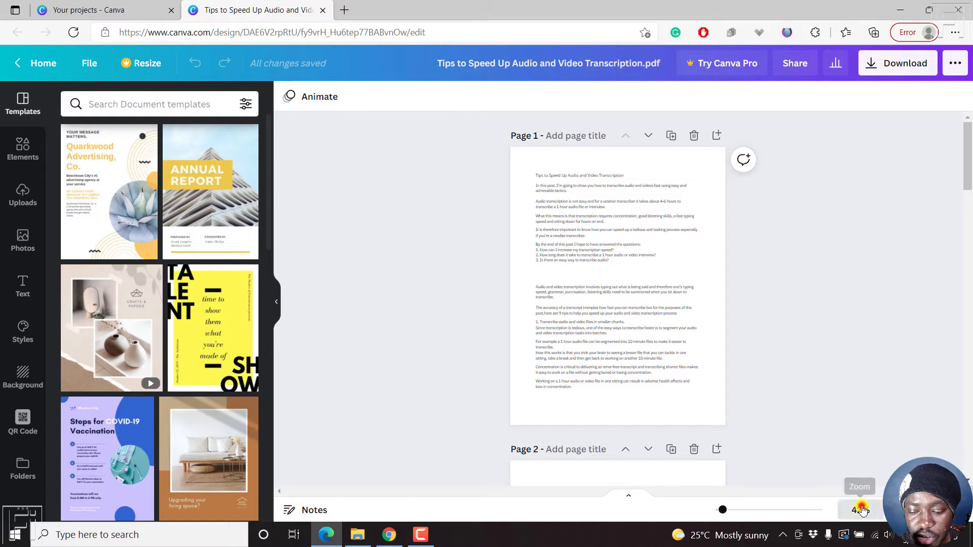
{"action": "left_click_drag", "start_coordinate": [722, 509], "coordinate": [732, 510]}
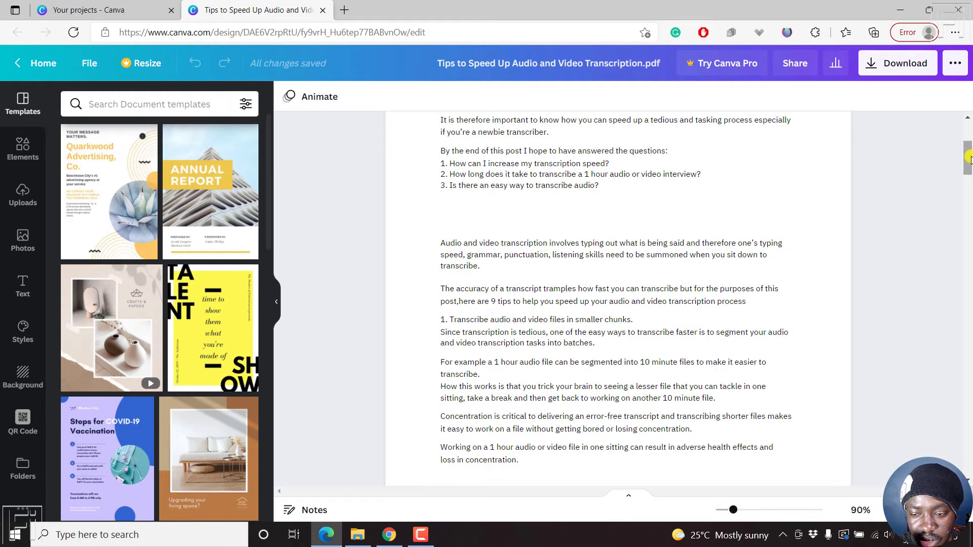
{"action": "mouse_move", "coordinate": [970, 158]}
{"action": "left_mouse_down"}
{"action": "mouse_move", "coordinate": [970, 145]}
{"action": "mouse_move", "coordinate": [969, 156]}
{"action": "left_mouse_up"}
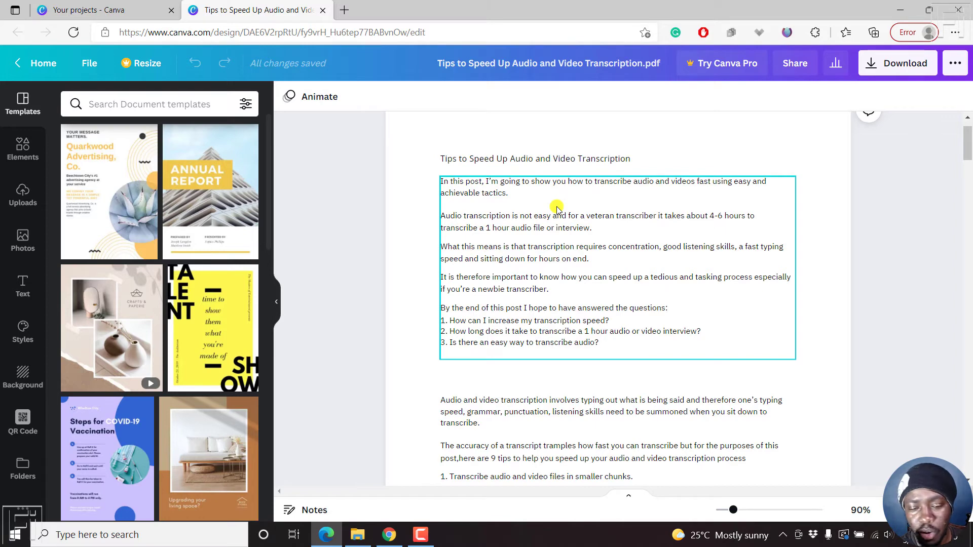
Step: Widen and shift the title text box right, set its font size to 18, then select the body text
{"action": "left_click", "coordinate": [504, 162]}
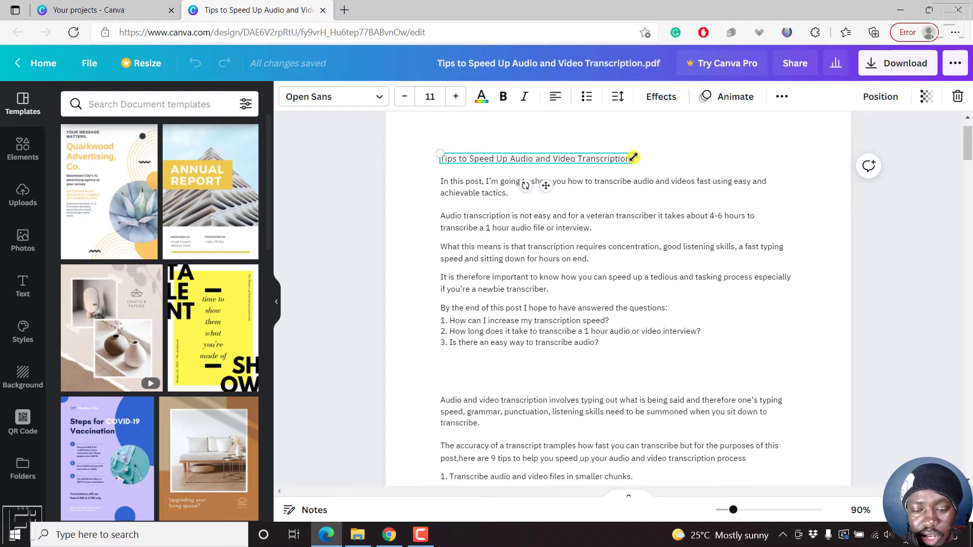
{"action": "left_click_drag", "start_coordinate": [633, 157], "coordinate": [735, 157]}
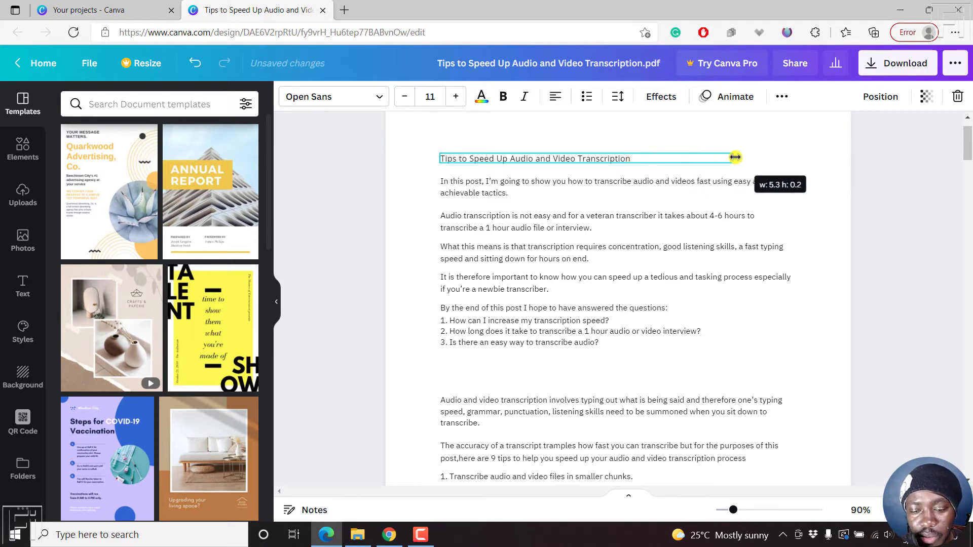
{"action": "left_click_drag", "start_coordinate": [440, 158], "coordinate": [386, 130]}
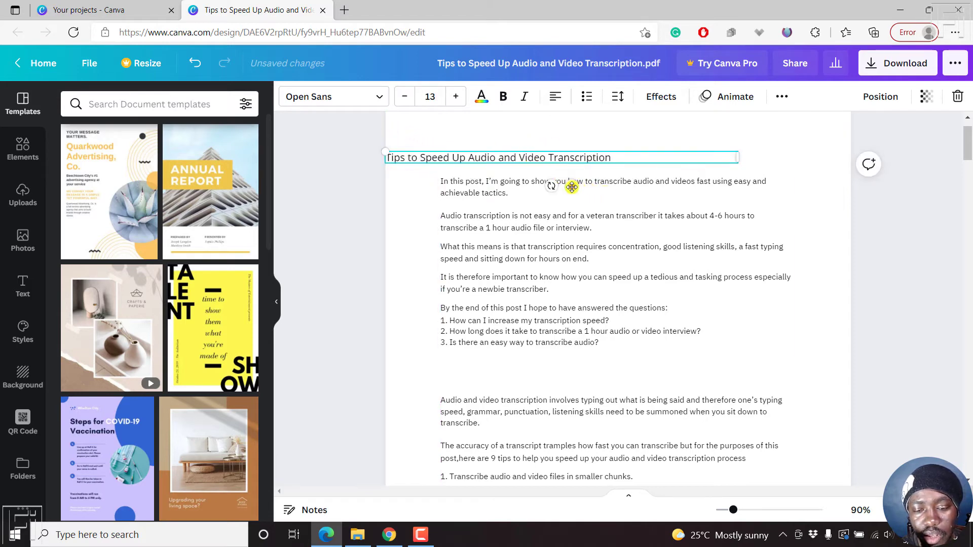
{"action": "left_click_drag", "start_coordinate": [571, 186], "coordinate": [638, 183]}
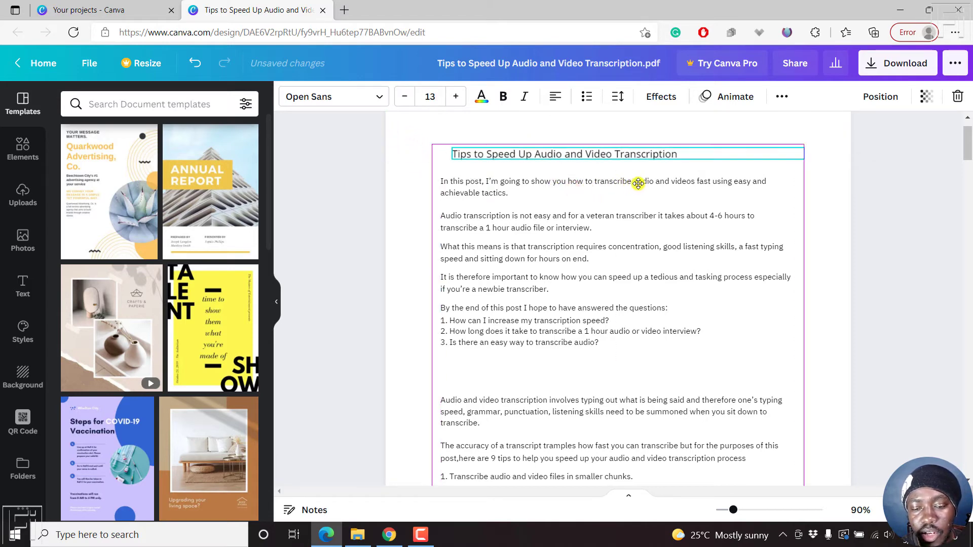
{"action": "left_click", "coordinate": [428, 96]}
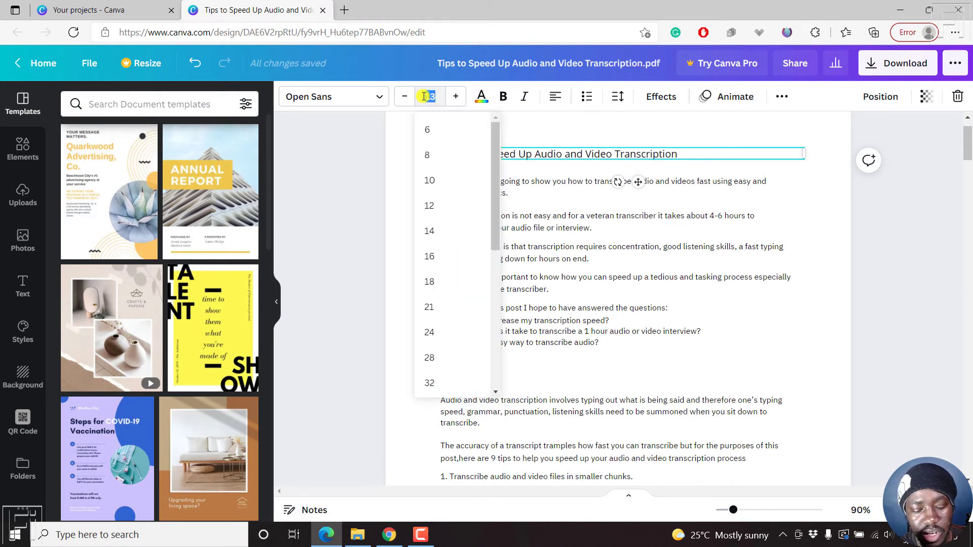
{"action": "type", "text": "18"}
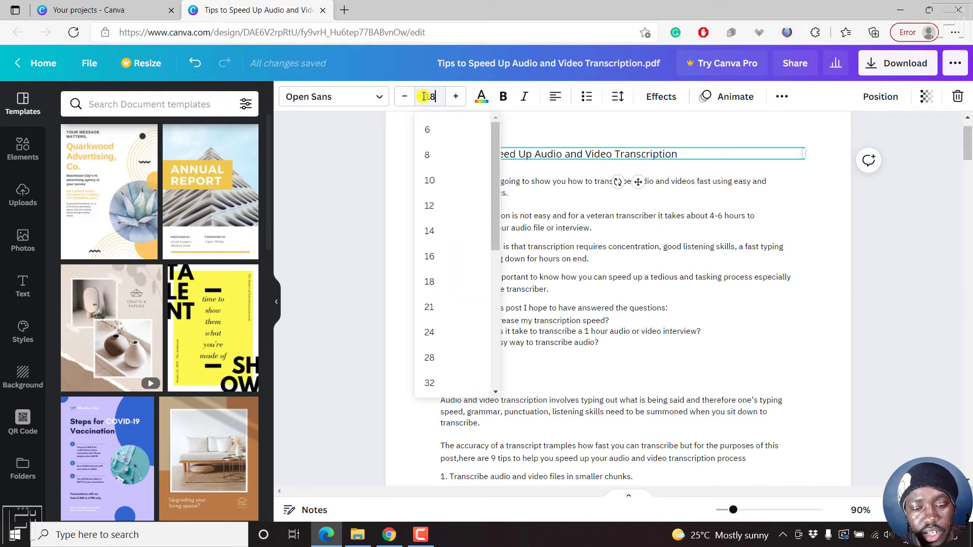
{"action": "key", "text": "Return"}
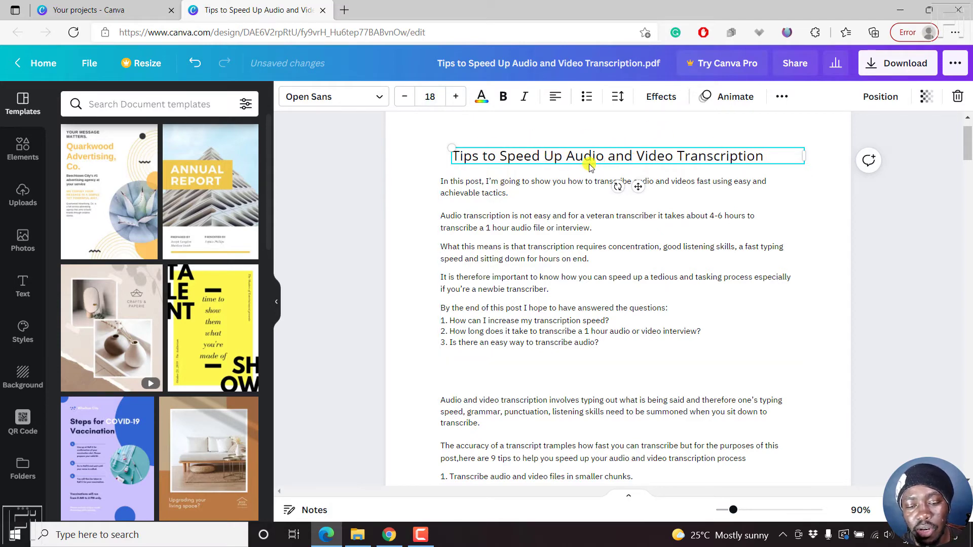
{"action": "left_click", "coordinate": [574, 235]}
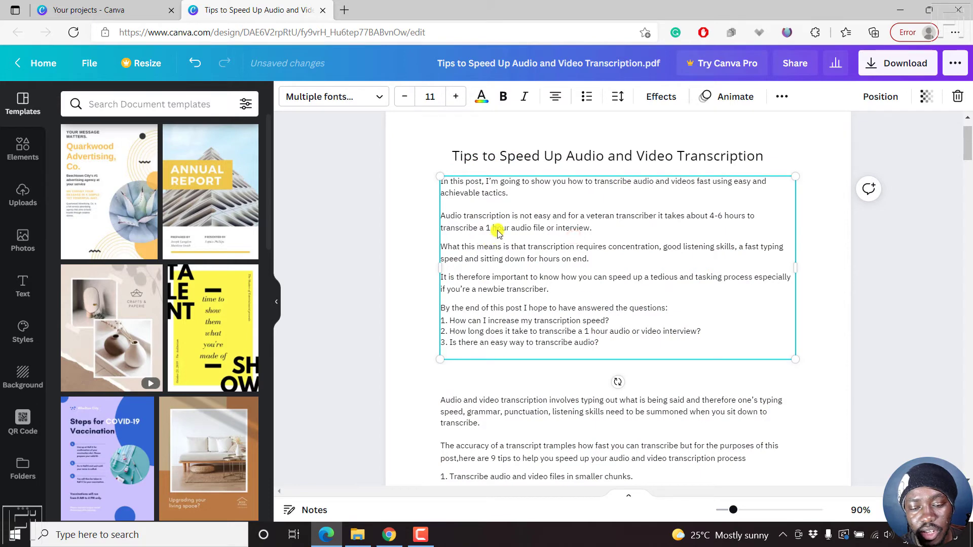
Step: Accept grammar fixes in the body text so the intro reads 'transcribe 1-hour audio'
{"action": "double_click", "coordinate": [594, 335]}
{"action": "left_click", "coordinate": [584, 332]}
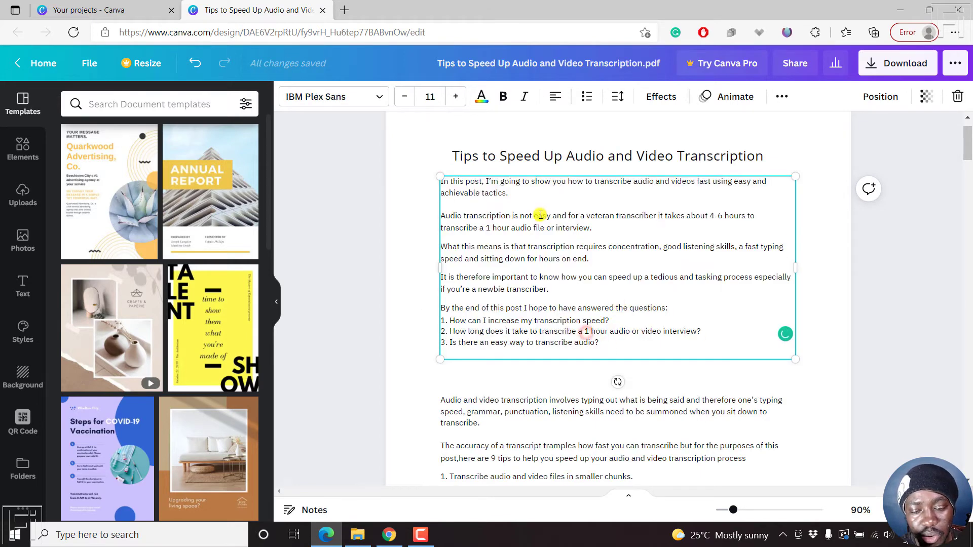
{"action": "left_click", "coordinate": [460, 203]}
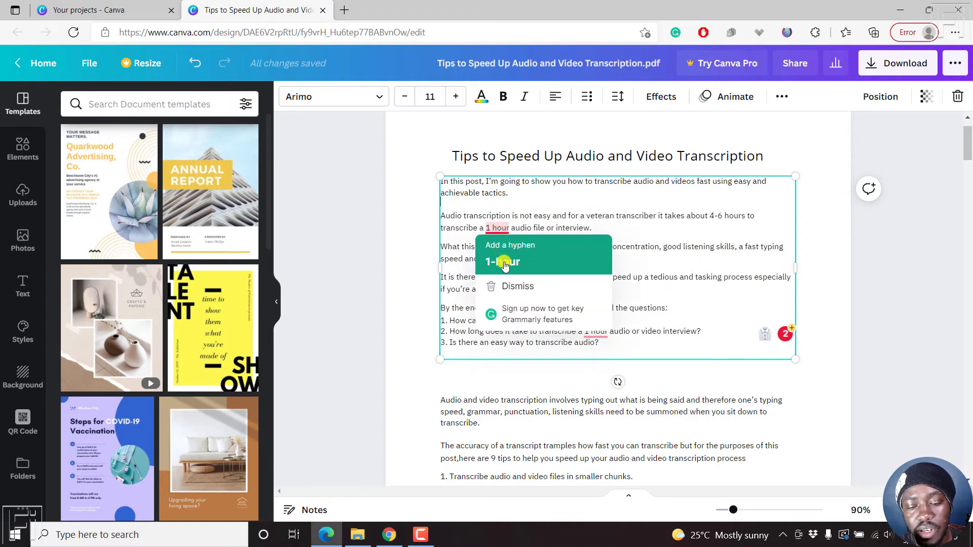
{"action": "left_click", "coordinate": [503, 263]}
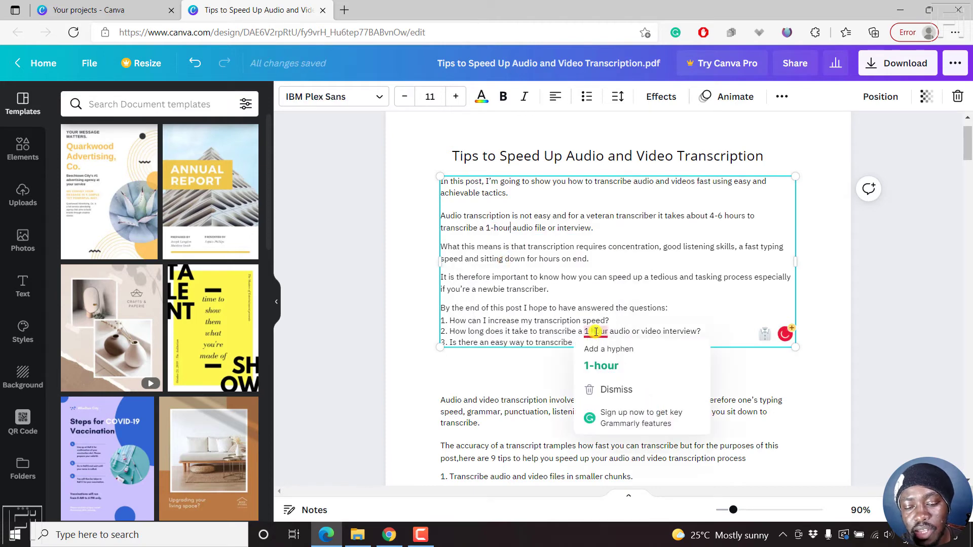
{"action": "left_click", "coordinate": [602, 366]}
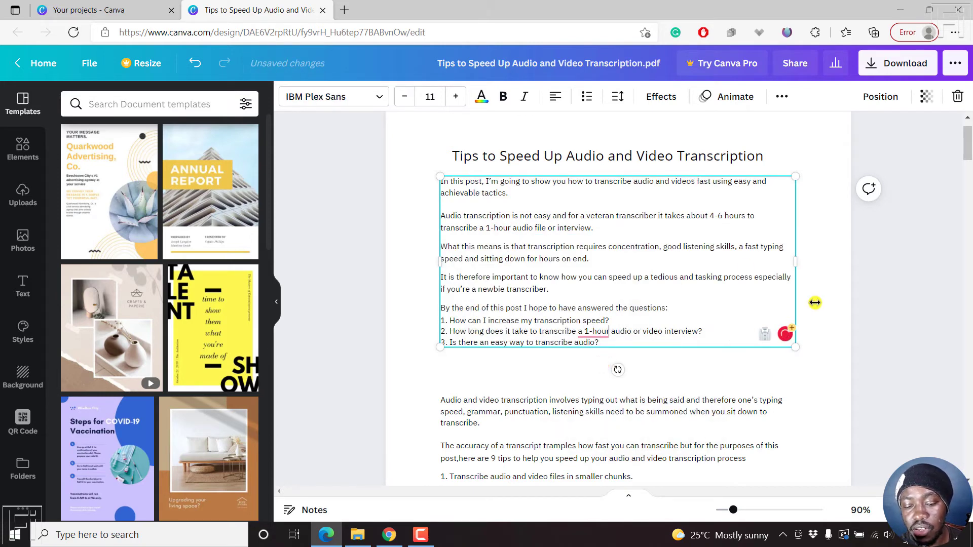
{"action": "left_click", "coordinate": [595, 367]}
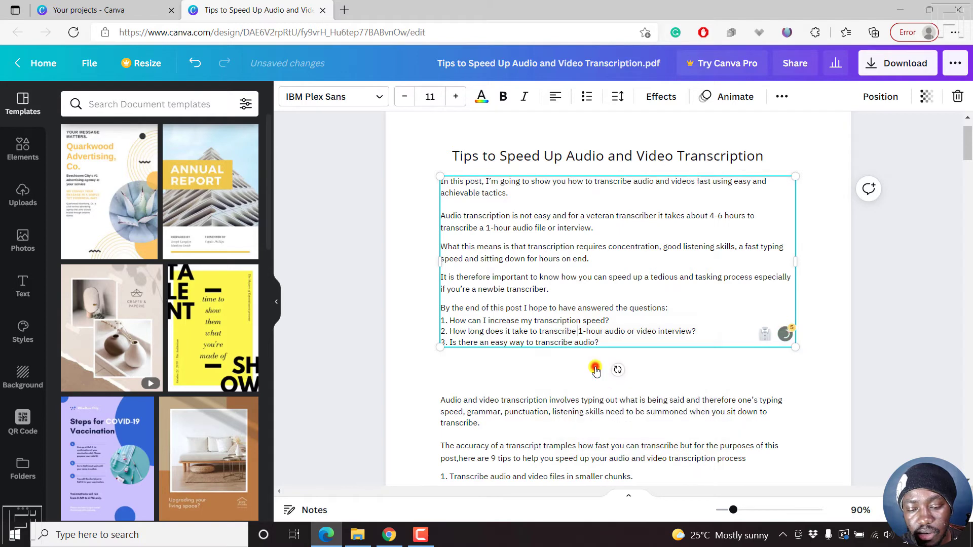
{"action": "left_click", "coordinate": [829, 290]}
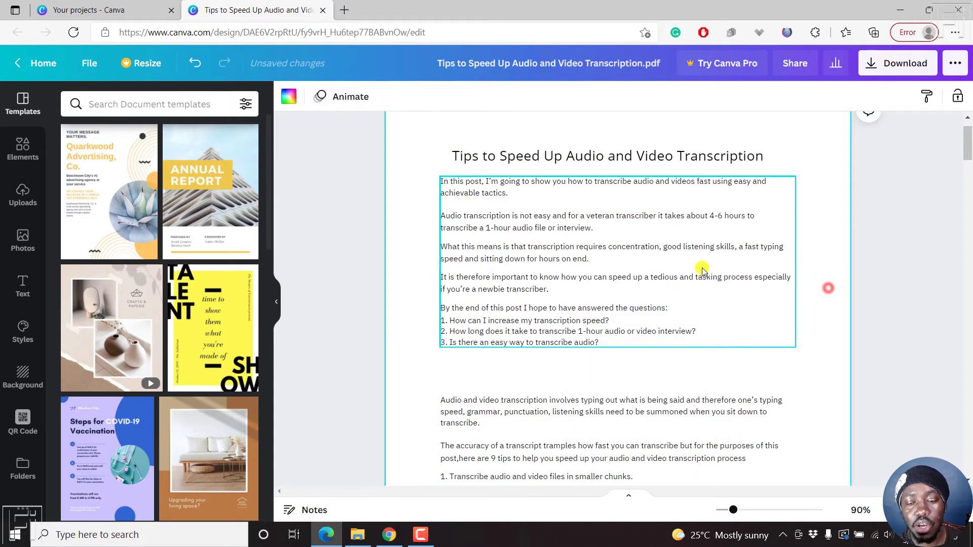
Step: Make the page title bold
{"action": "left_click", "coordinate": [559, 160]}
{"action": "left_click", "coordinate": [503, 96]}
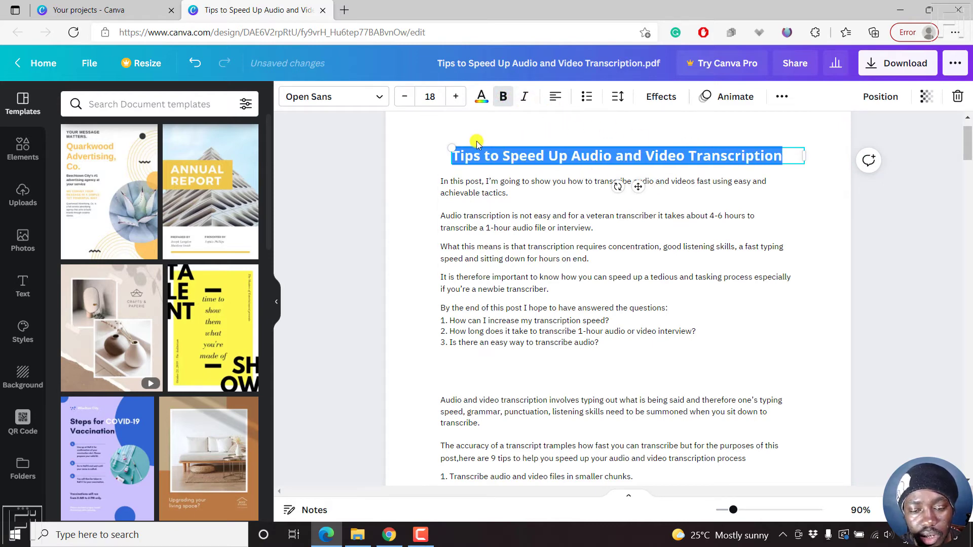
Step: Raise the title font size to 24 and widen its text box on both sides
{"action": "left_click", "coordinate": [455, 97]}
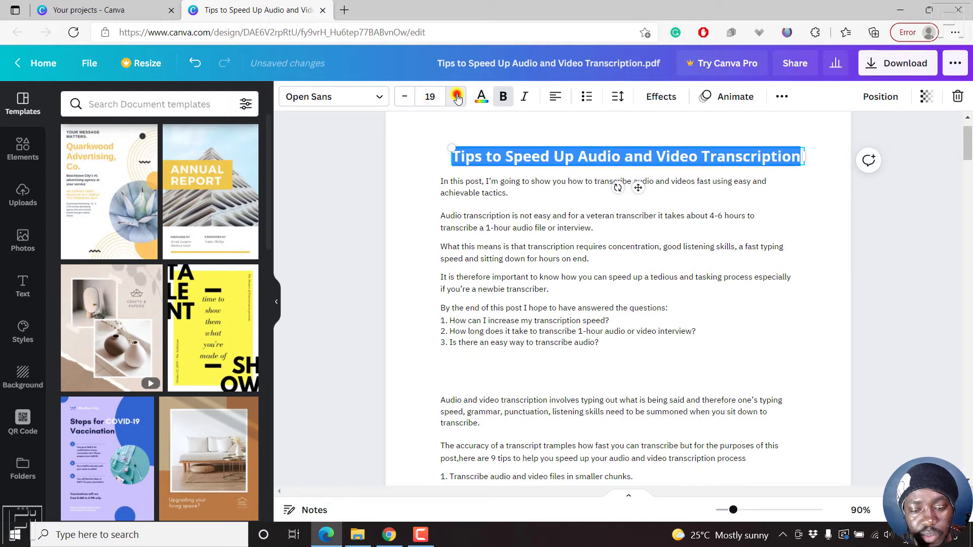
{"action": "left_click", "coordinate": [455, 97]}
{"action": "left_click", "coordinate": [455, 97]}
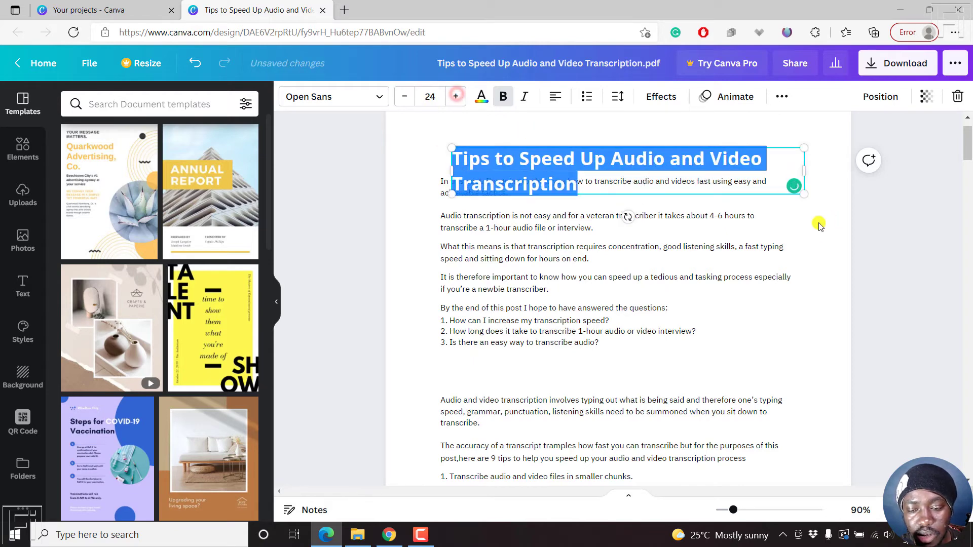
{"action": "left_click", "coordinate": [776, 228]}
{"action": "left_click", "coordinate": [608, 162]}
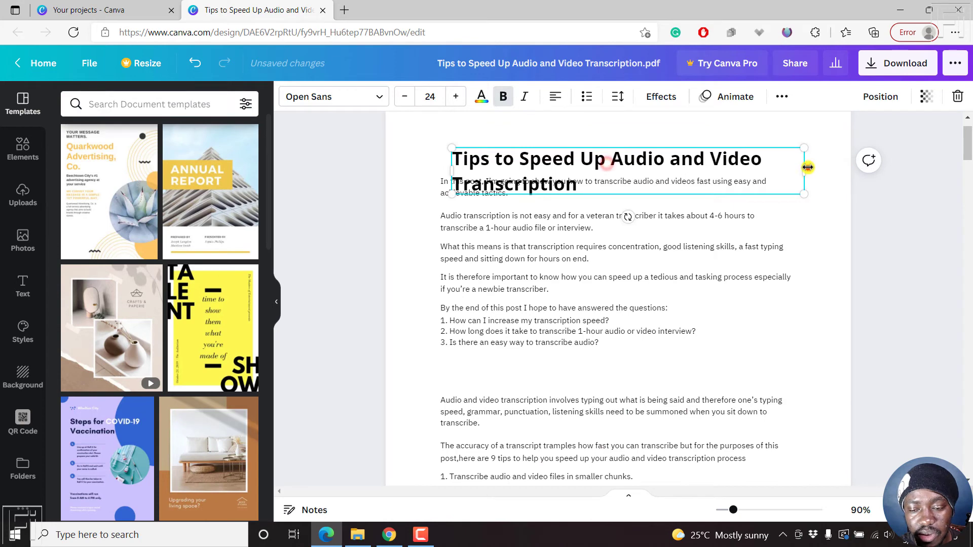
{"action": "left_click_drag", "start_coordinate": [806, 165], "coordinate": [830, 164]}
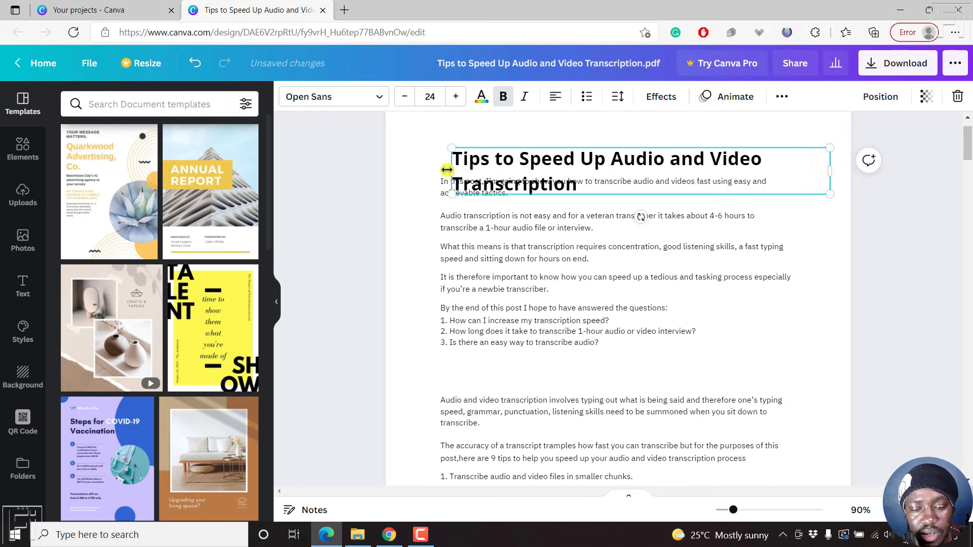
{"action": "left_click_drag", "start_coordinate": [447, 169], "coordinate": [430, 169]}
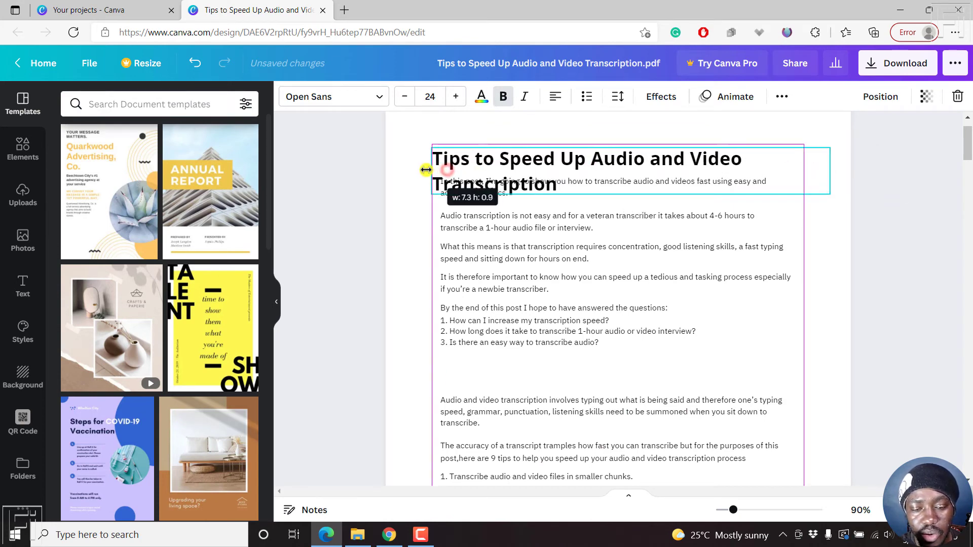
Step: Break the title before 'and' into two lines and move the box higher, clear of the intro paragraph
{"action": "left_click", "coordinate": [603, 231]}
{"action": "left_click", "coordinate": [653, 158]}
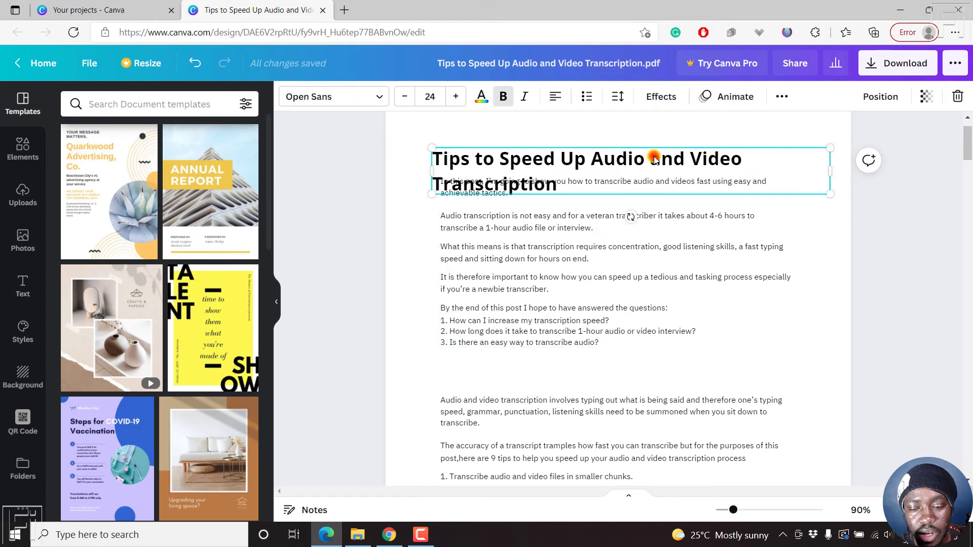
{"action": "left_click", "coordinate": [655, 159]}
{"action": "left_click", "coordinate": [633, 160]}
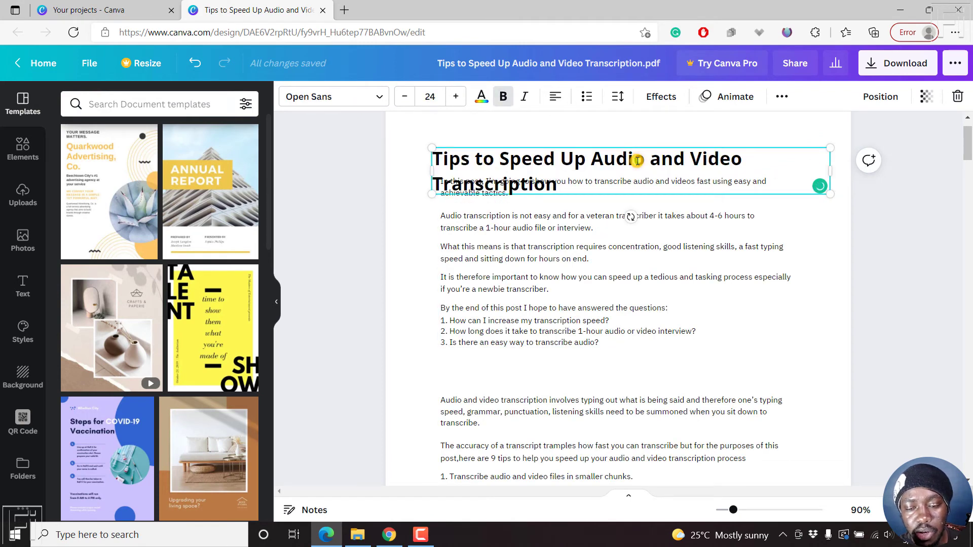
{"action": "key", "text": "Return"}
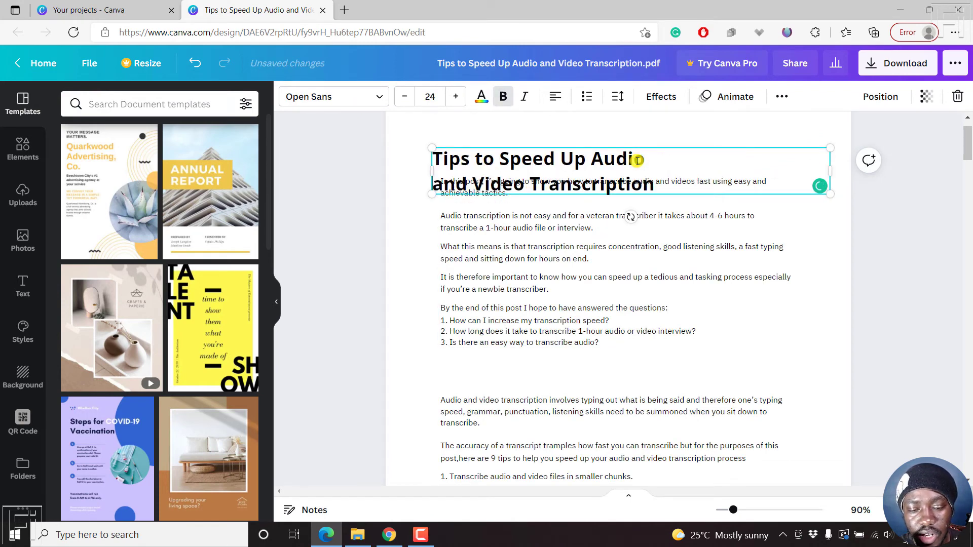
{"action": "left_click", "coordinate": [684, 148]}
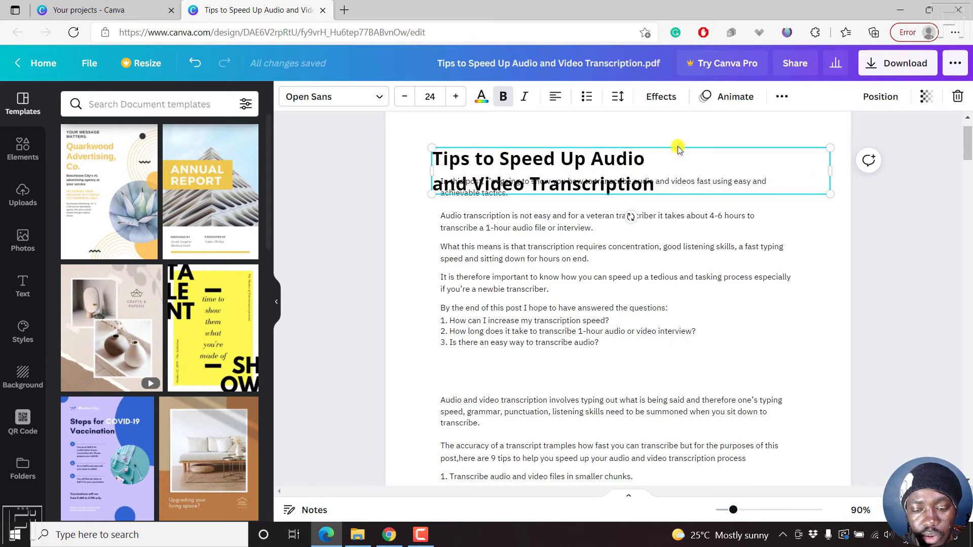
{"action": "mouse_move", "coordinate": [679, 149]}
{"action": "left_mouse_down"}
{"action": "mouse_move", "coordinate": [665, 142]}
{"action": "mouse_move", "coordinate": [708, 122]}
{"action": "left_mouse_up"}
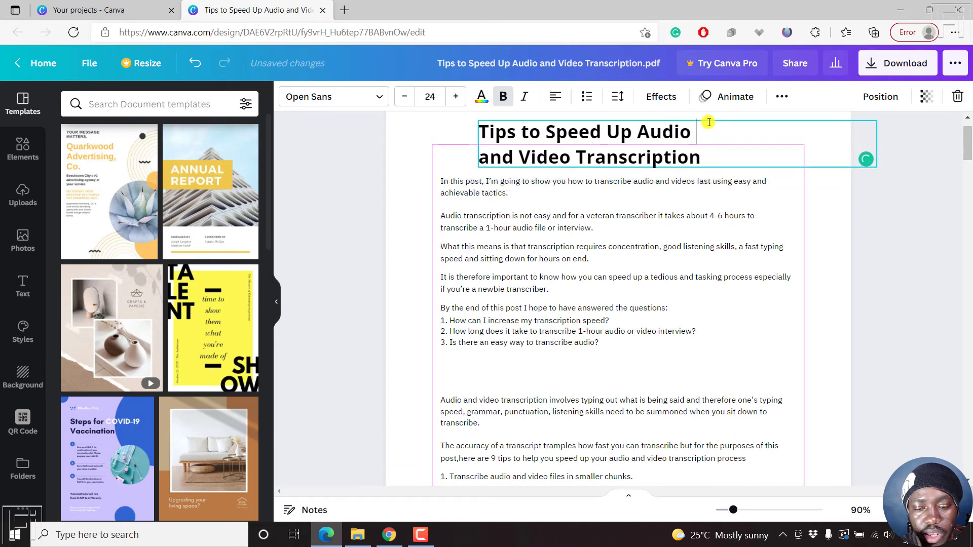
{"action": "left_click", "coordinate": [591, 158]}
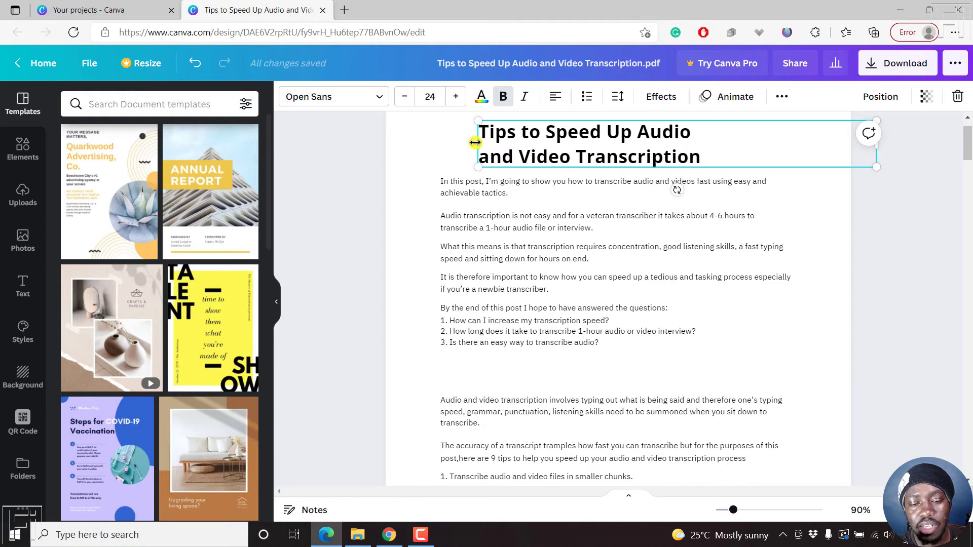
{"action": "left_click_drag", "start_coordinate": [967, 144], "coordinate": [968, 221]}
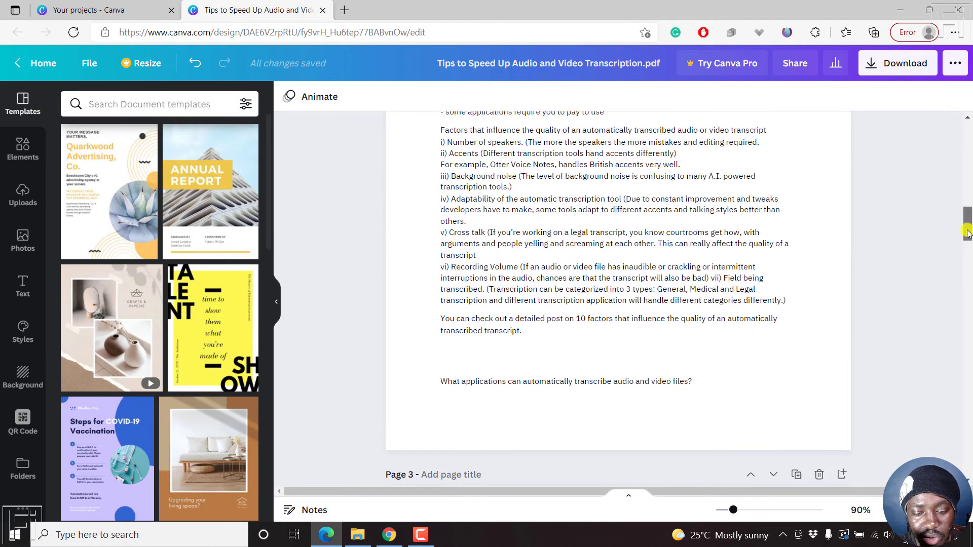
{"action": "left_click", "coordinate": [502, 330]}
{"action": "scroll", "coordinate": [501, 330], "scroll_direction": "up", "scroll_amount": 4}
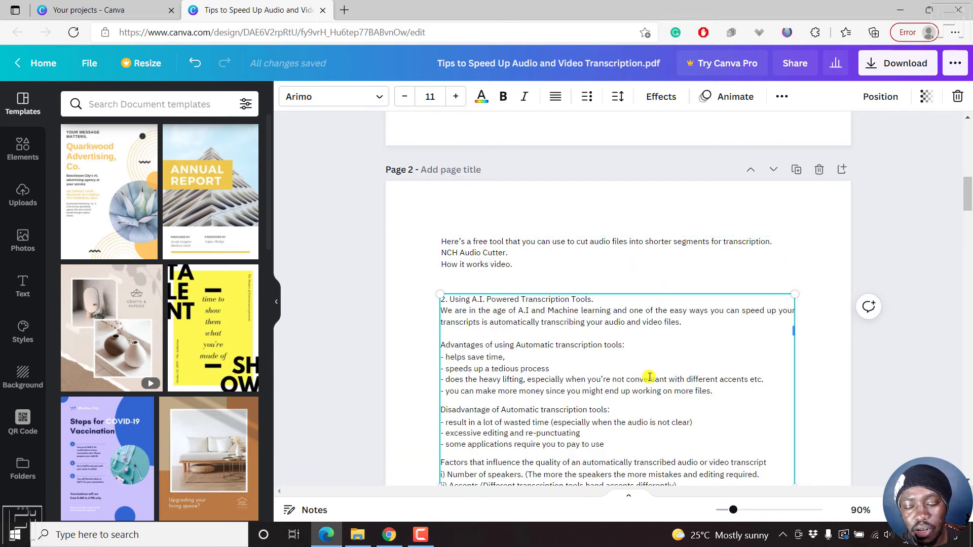
{"action": "left_click_drag", "start_coordinate": [968, 194], "coordinate": [968, 112]}
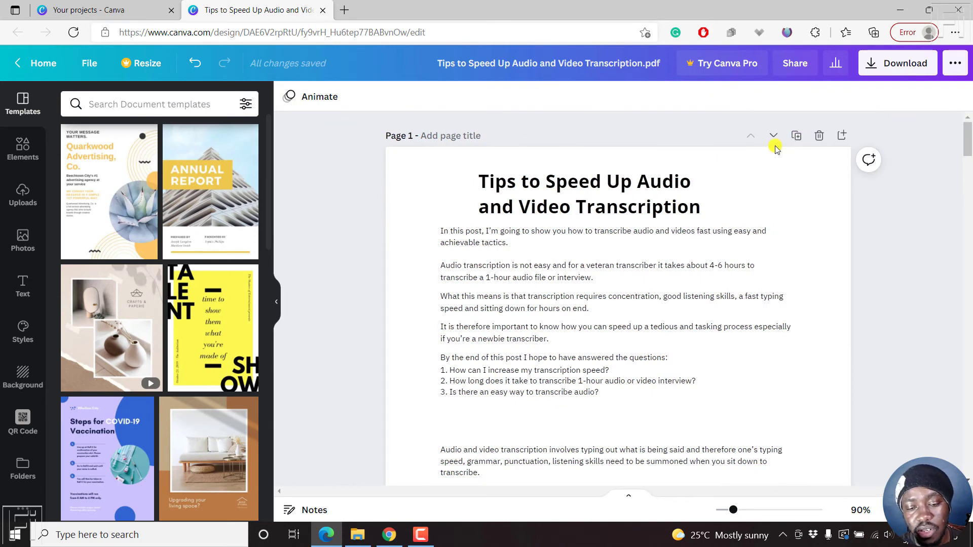
{"action": "left_click", "coordinate": [598, 186]}
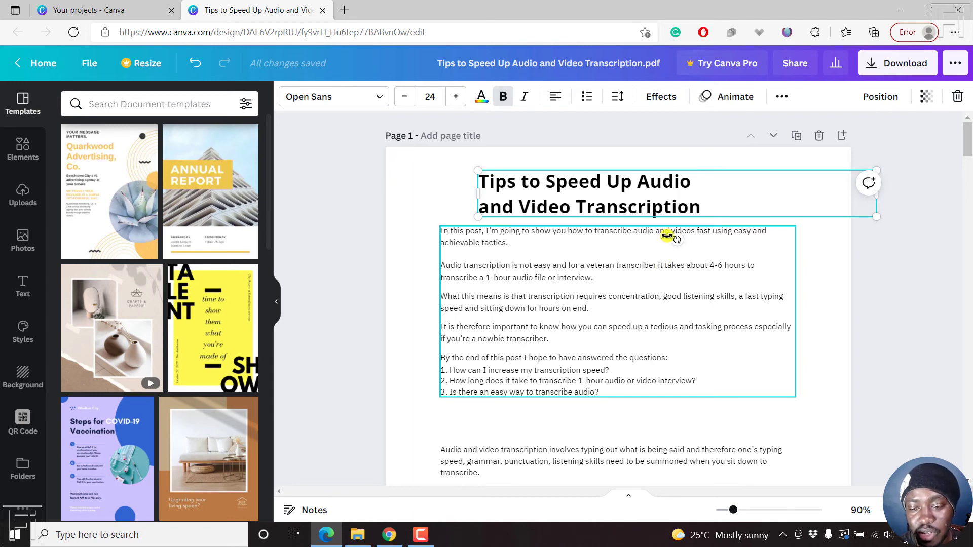
Step: Download the design as a PDF Standard file of all six pages
{"action": "left_click", "coordinate": [897, 63]}
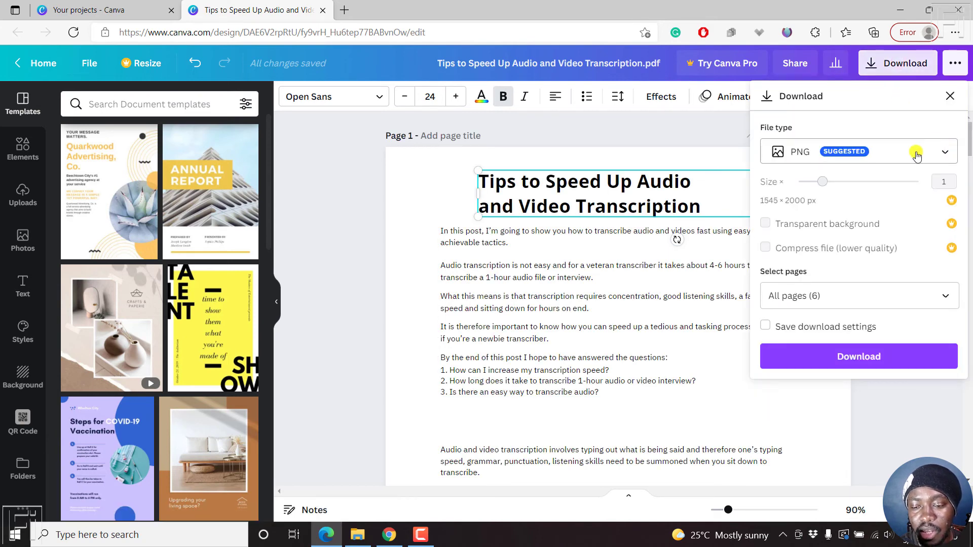
{"action": "left_click", "coordinate": [943, 155]}
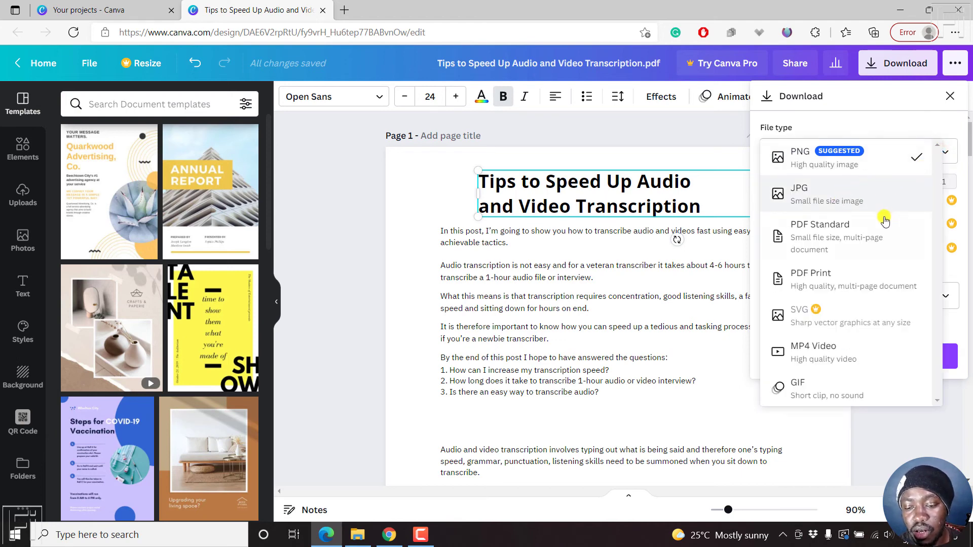
{"action": "left_click", "coordinate": [840, 236]}
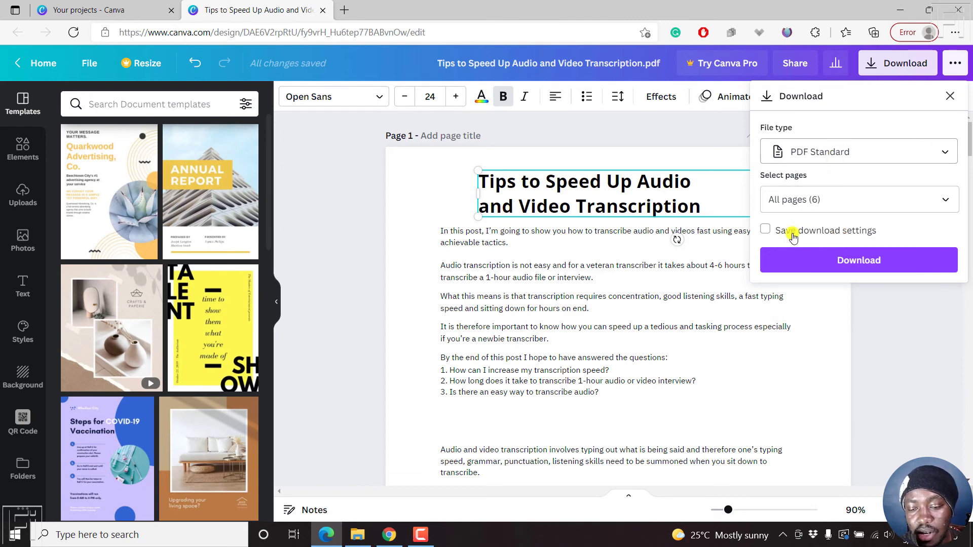
{"action": "left_click", "coordinate": [949, 197]}
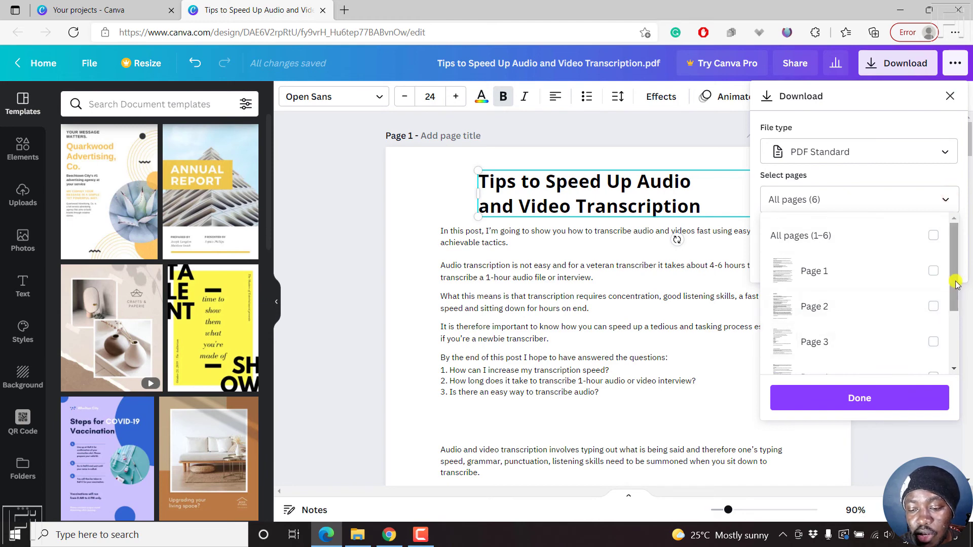
{"action": "left_click_drag", "start_coordinate": [954, 280], "coordinate": [953, 354]}
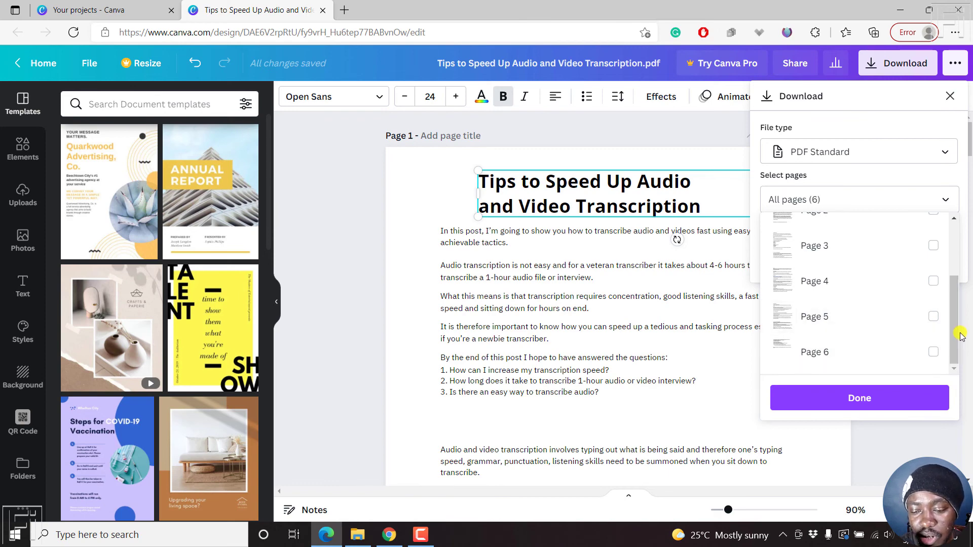
{"action": "left_click", "coordinate": [933, 179]}
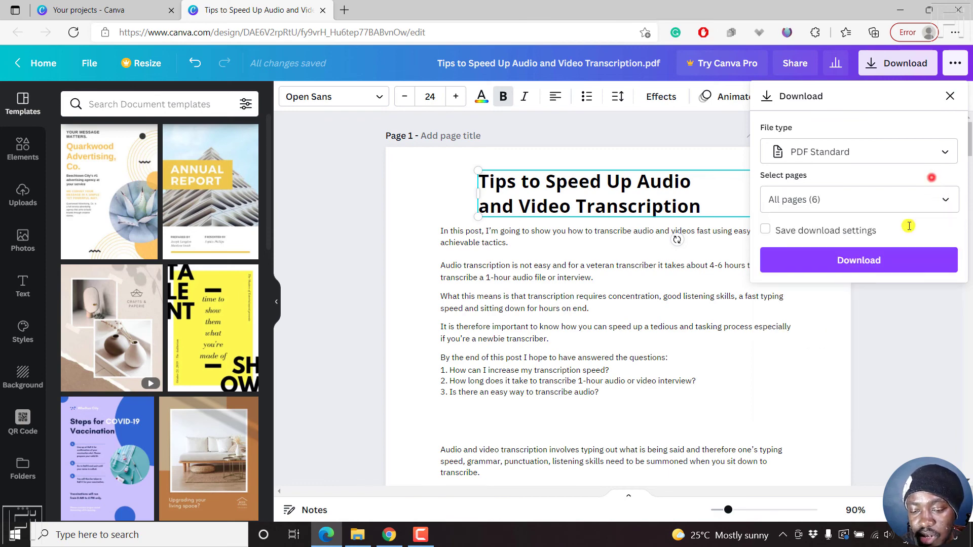
{"action": "left_click", "coordinate": [857, 261]}
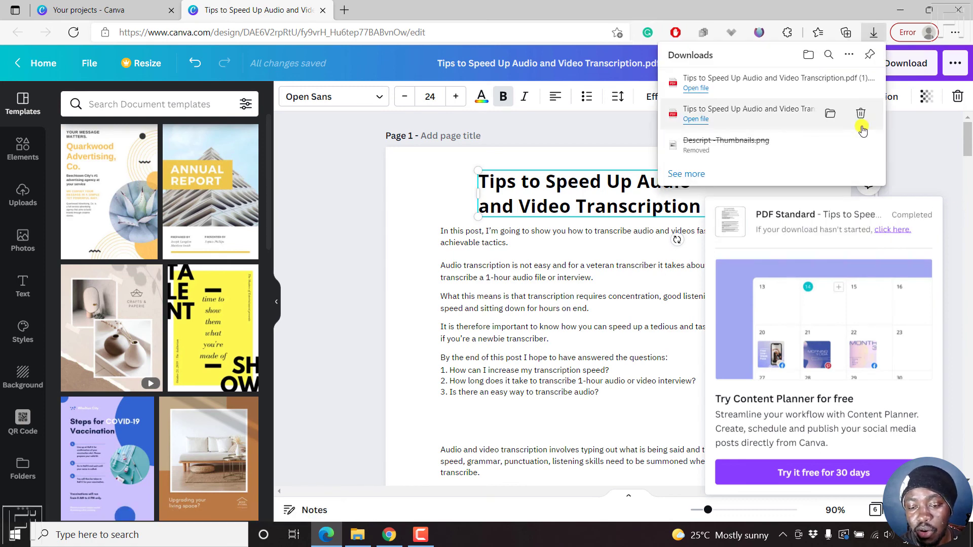
Step: Open the downloaded PDF in Edge's viewer, select the title, try Add comment and close the note
{"action": "left_click", "coordinate": [752, 81]}
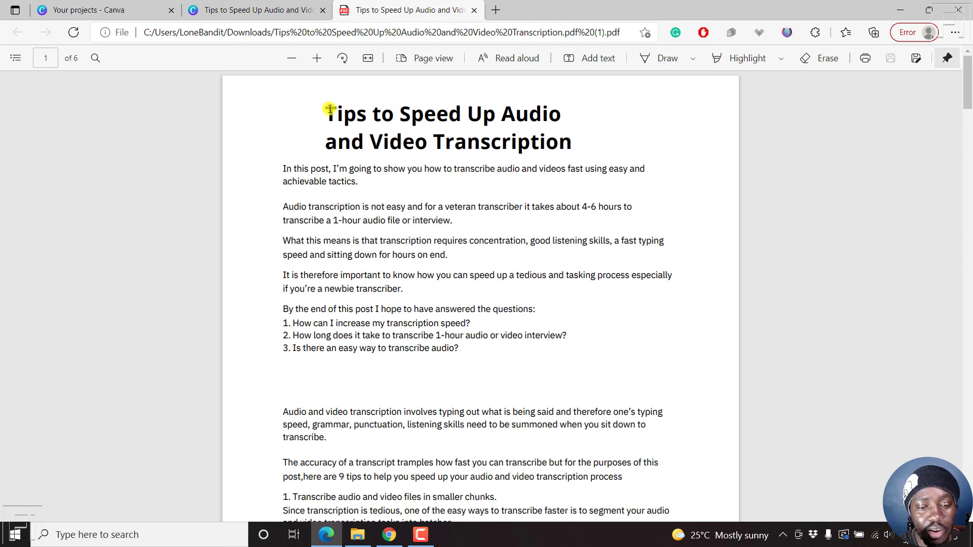
{"action": "left_click_drag", "start_coordinate": [328, 109], "coordinate": [578, 133]}
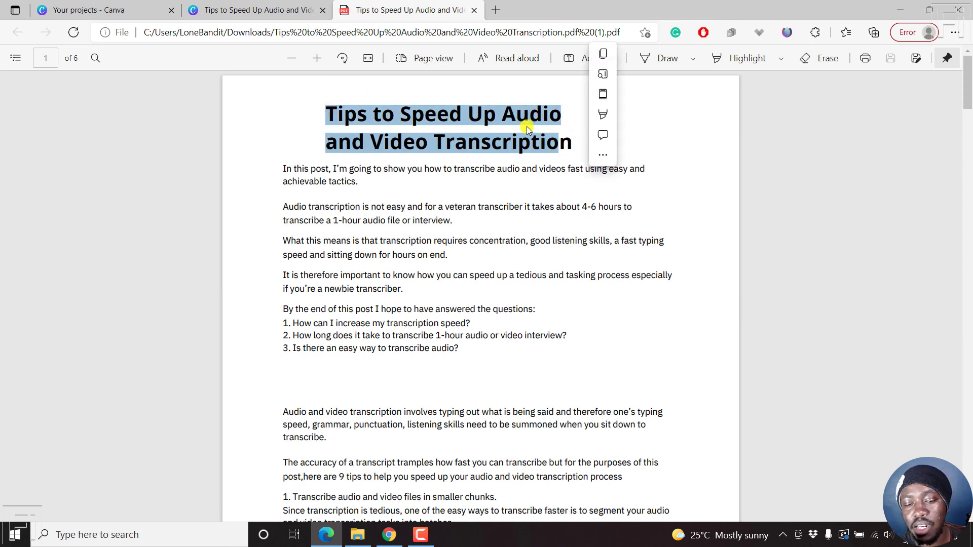
{"action": "left_click_drag", "start_coordinate": [518, 124], "coordinate": [527, 126]}
{"action": "left_click", "coordinate": [639, 138]}
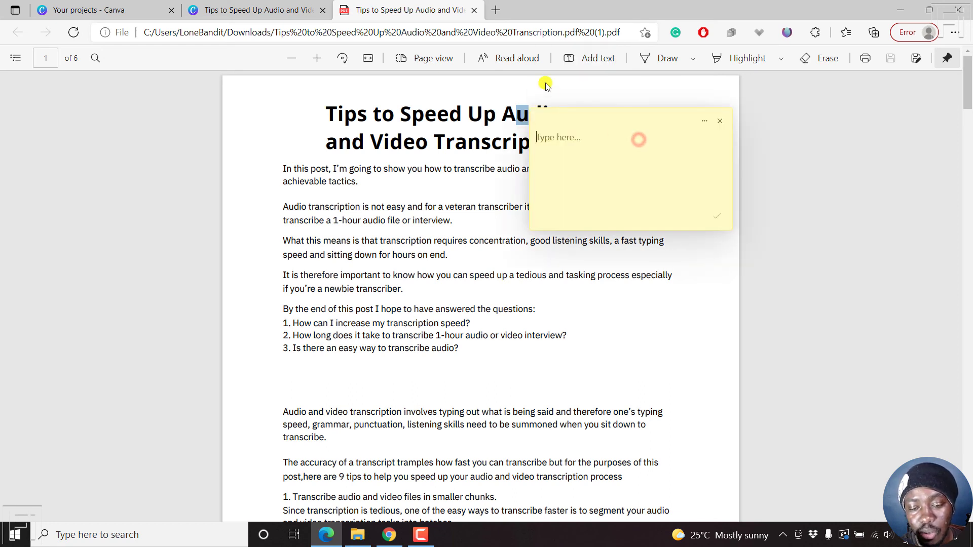
{"action": "left_click", "coordinate": [723, 122]}
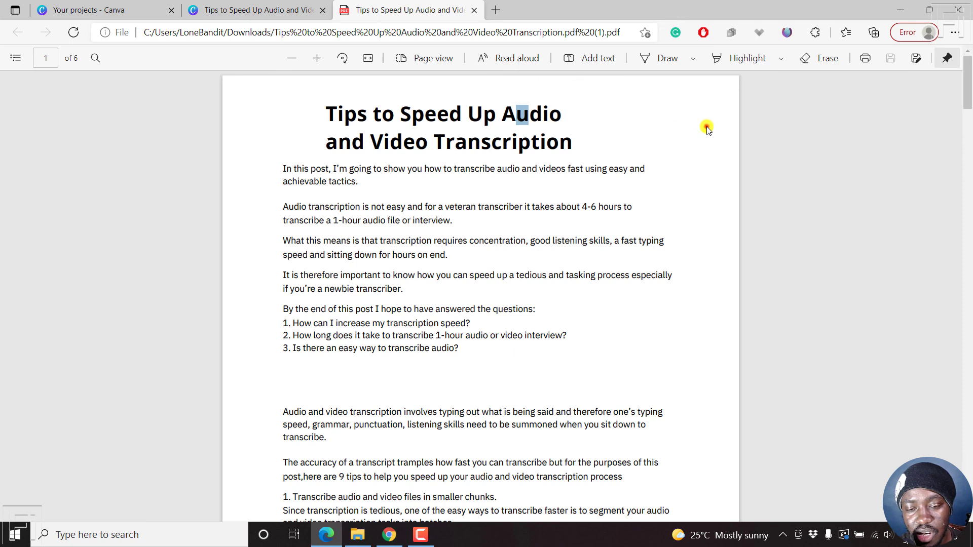